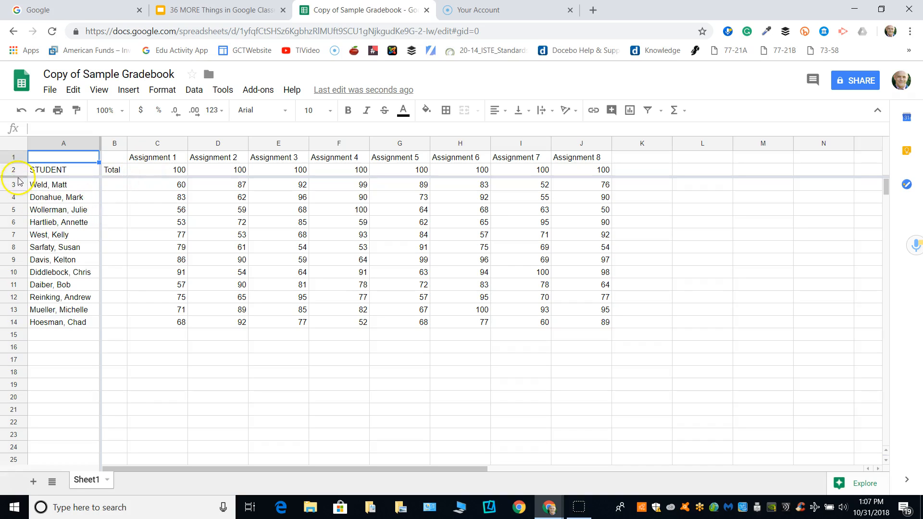
drag(16, 174, 17, 163)
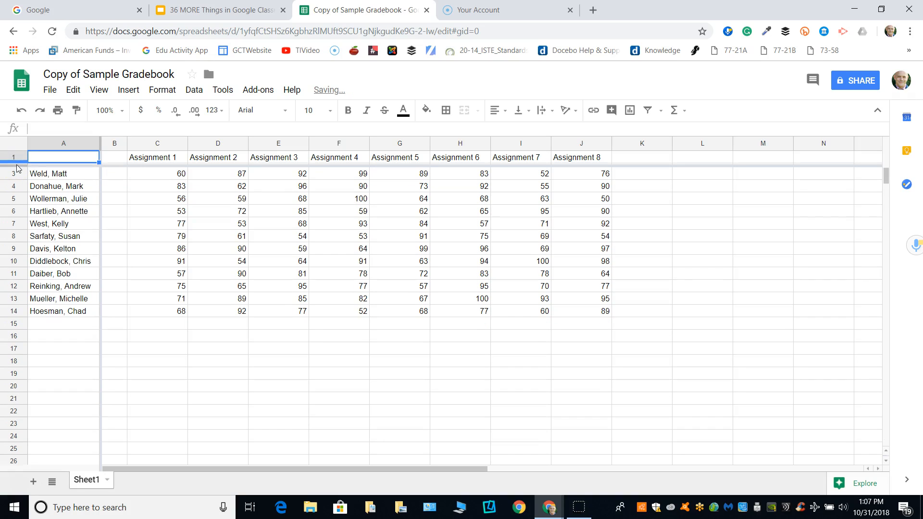
click(16, 175)
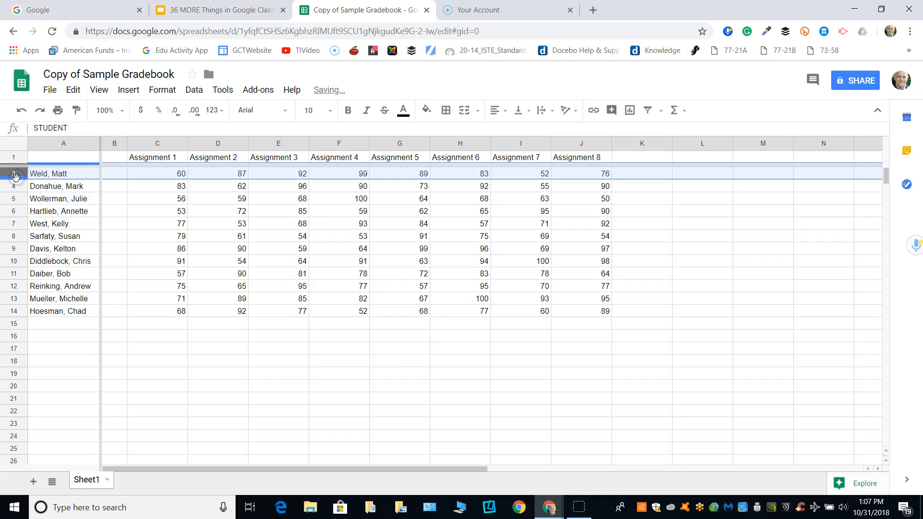
drag(20, 164, 19, 177)
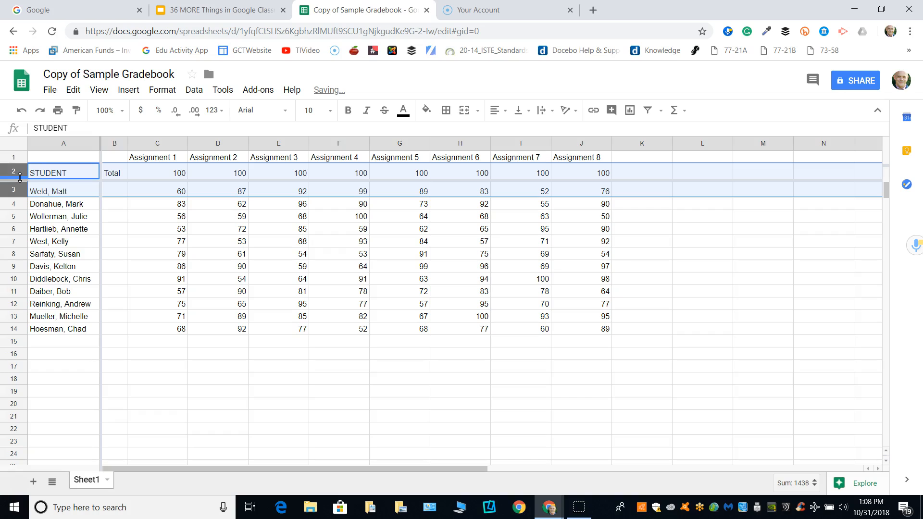
click(130, 206)
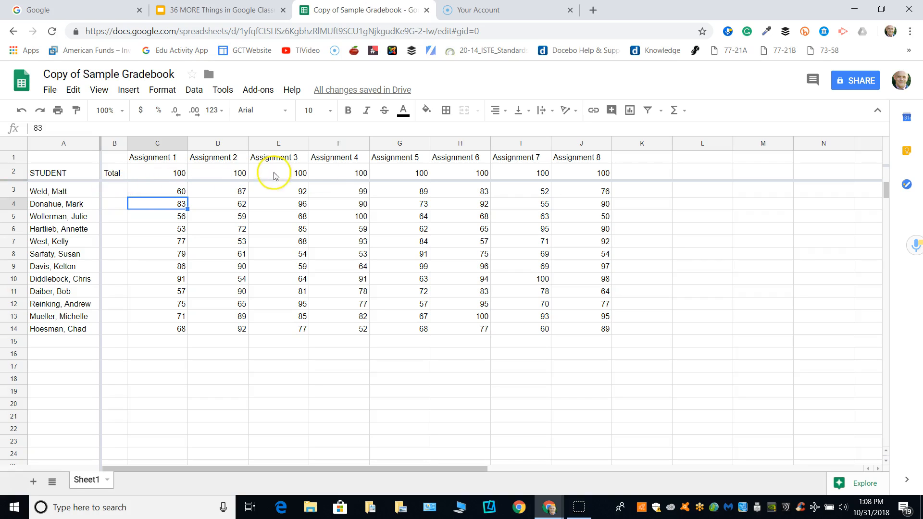
- Total the possible points of all eight assignments in cell K2 with =SUM(C2:J2)
click(647, 174)
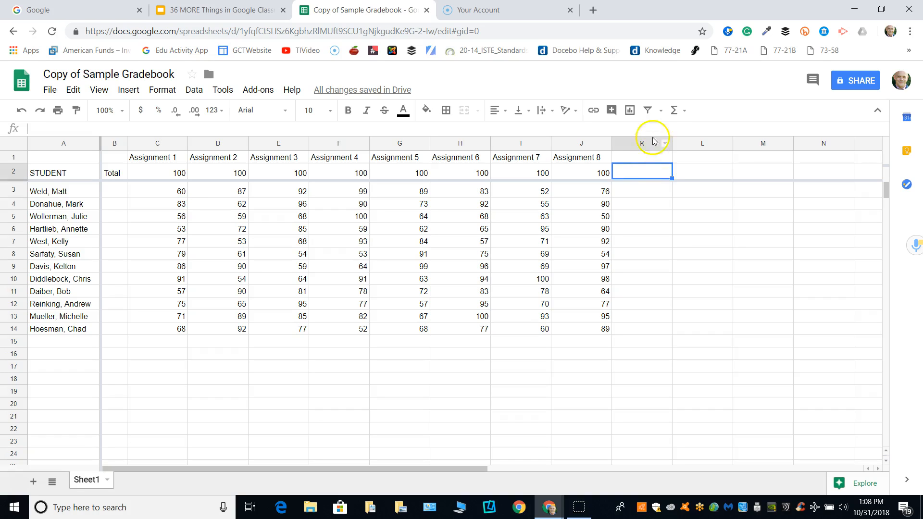
click(676, 113)
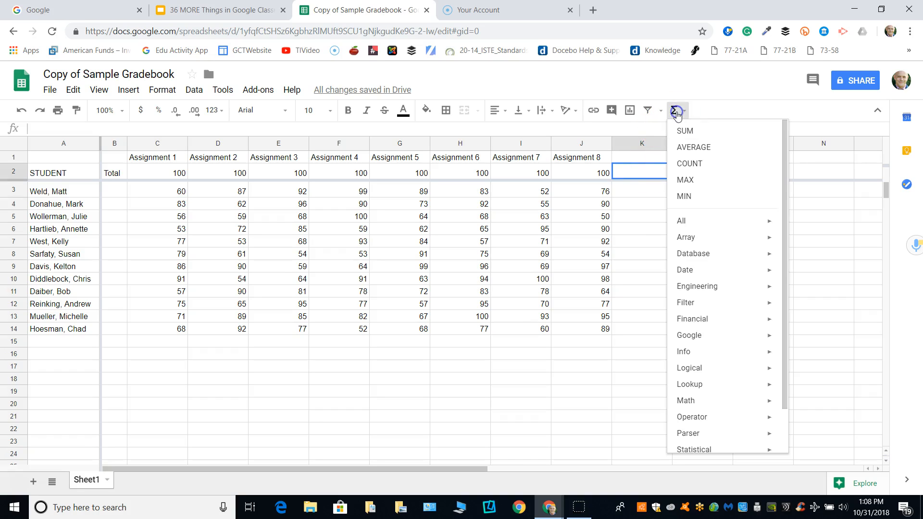
click(673, 136)
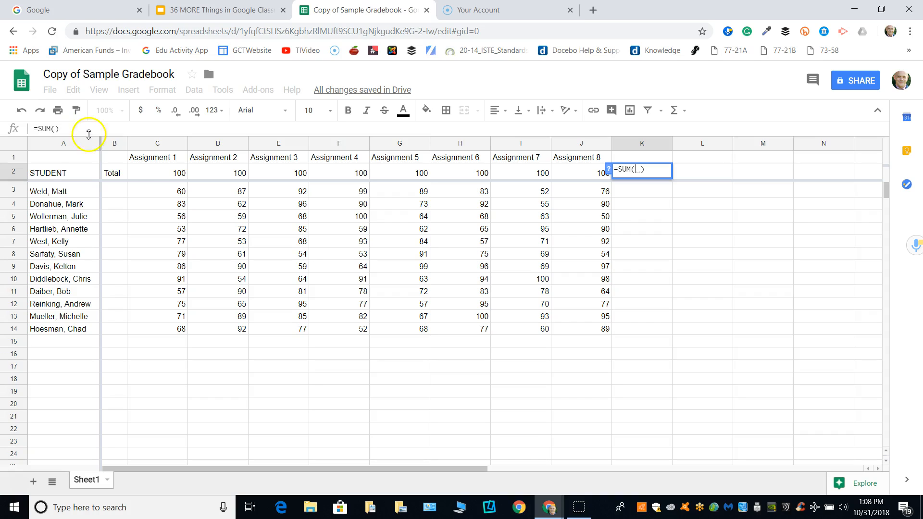
click(164, 174)
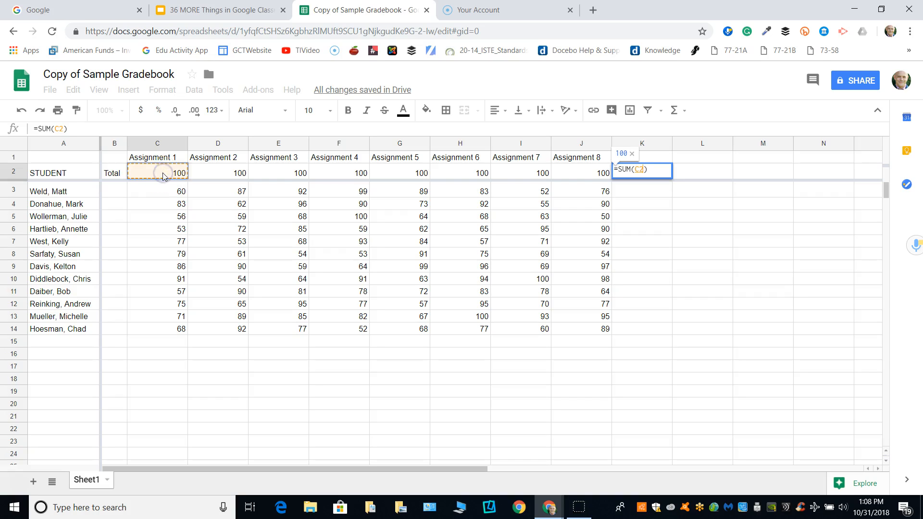
drag(163, 177, 584, 177)
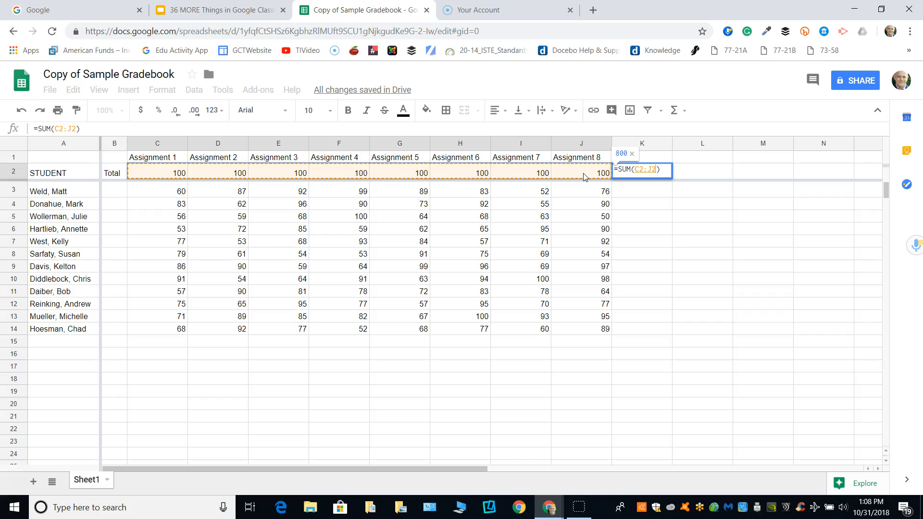
key(Return)
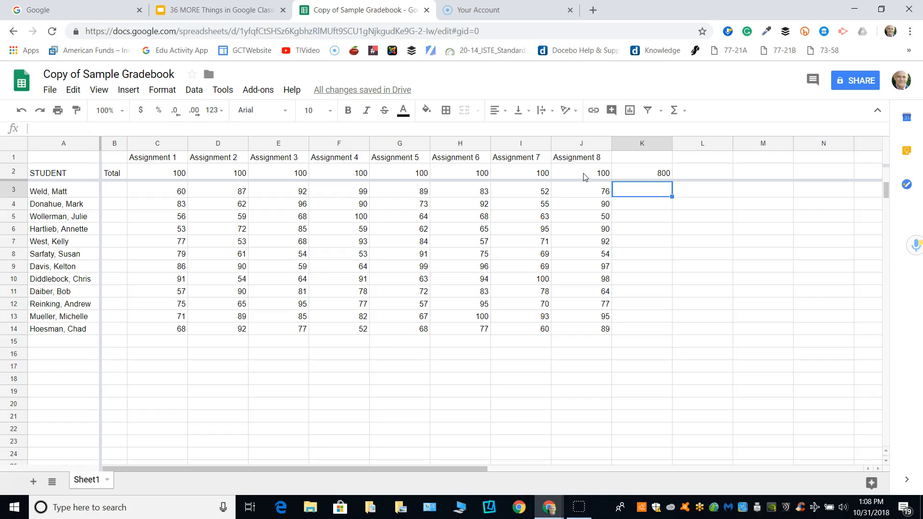
- Total the first student's scores in K3 with =SUM(C3:J3) and fill the formula down through K14
click(623, 193)
text(=)
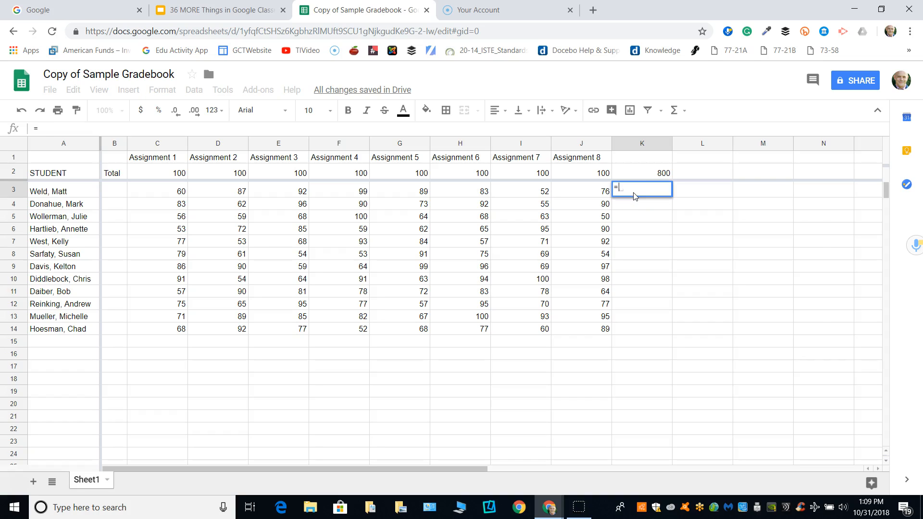
text(SUM()
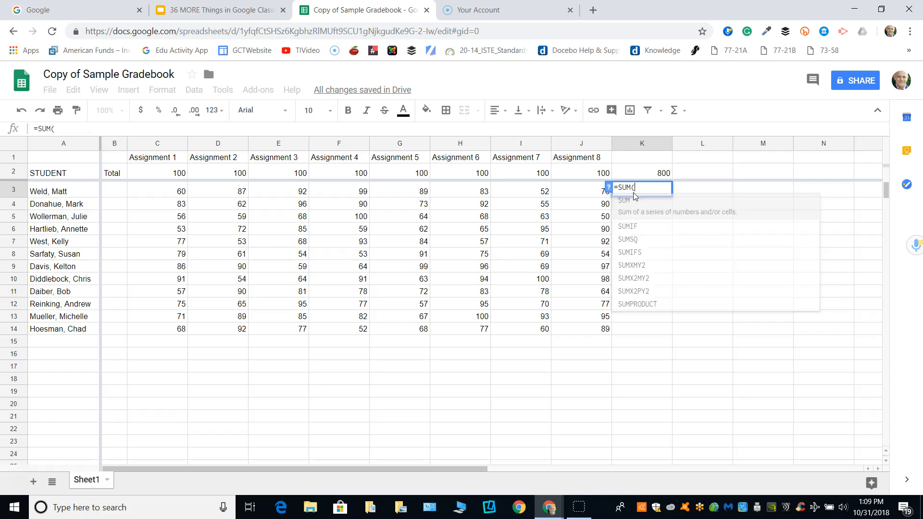
click(634, 199)
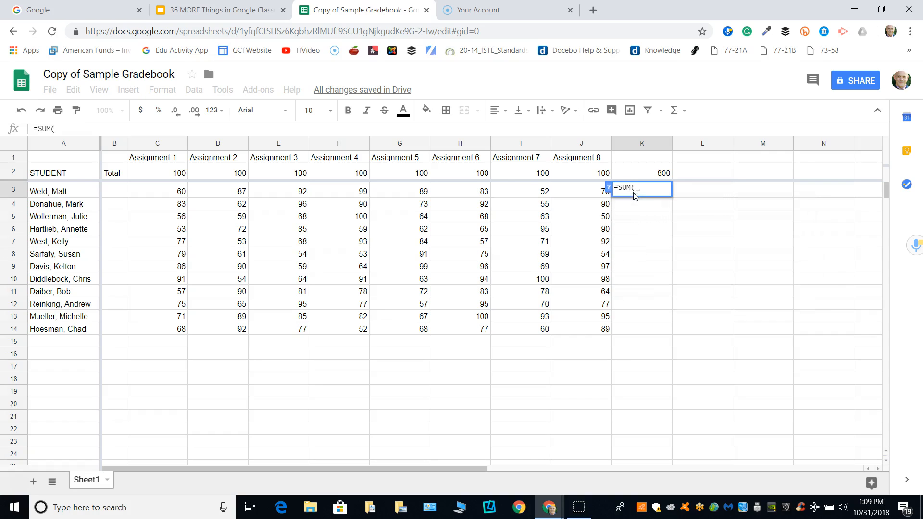
drag(170, 190, 579, 192)
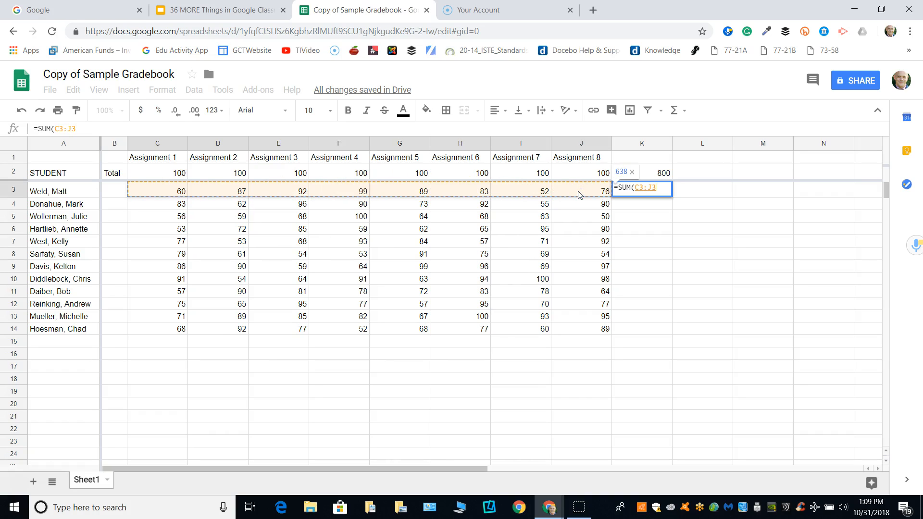
key(Return)
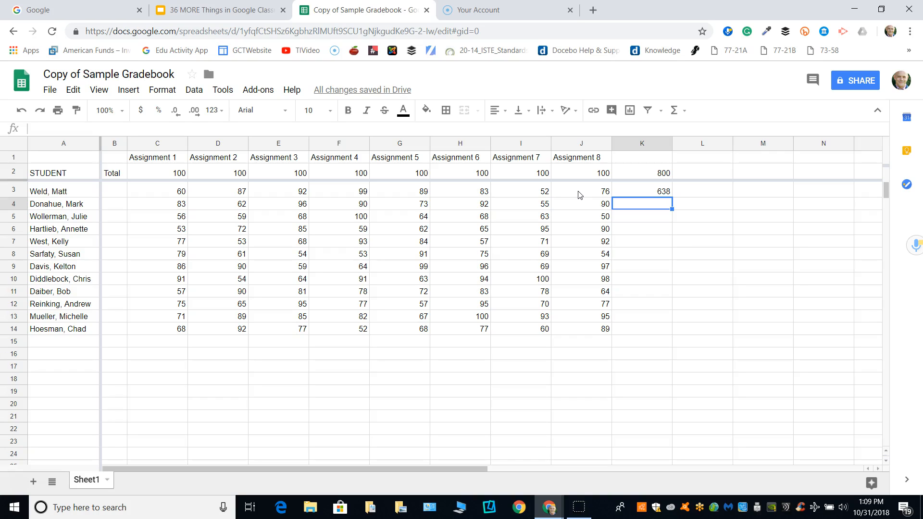
click(657, 189)
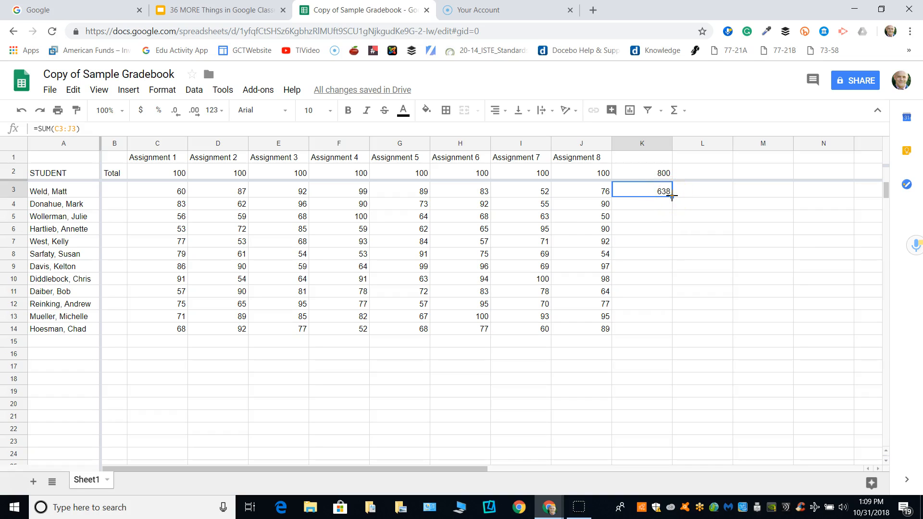
drag(671, 196, 665, 329)
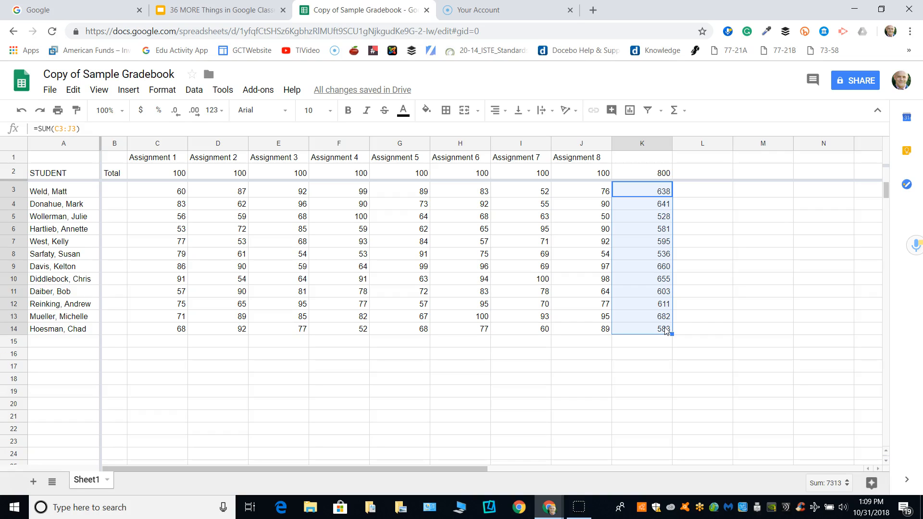
- Enter the column heading "percents" in cell L2, beside the possible points total
click(687, 174)
text(percents)
click(698, 189)
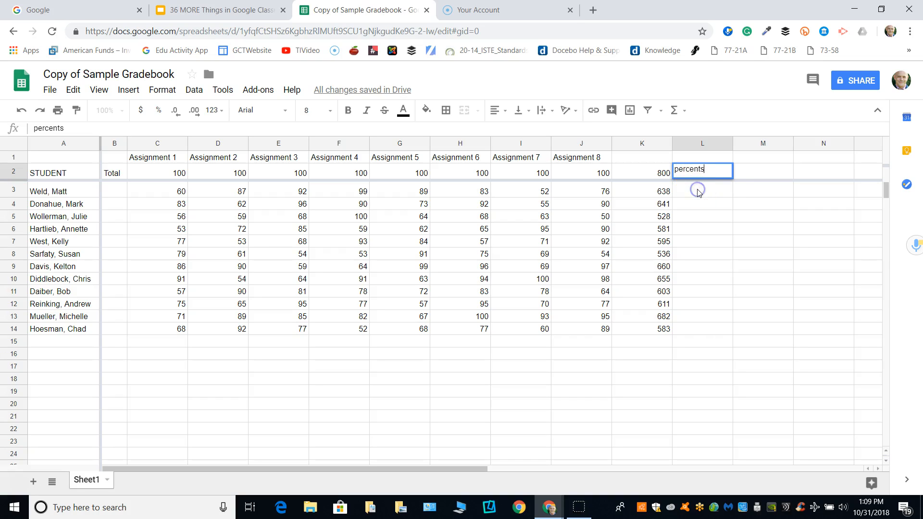
drag(674, 193, 663, 175)
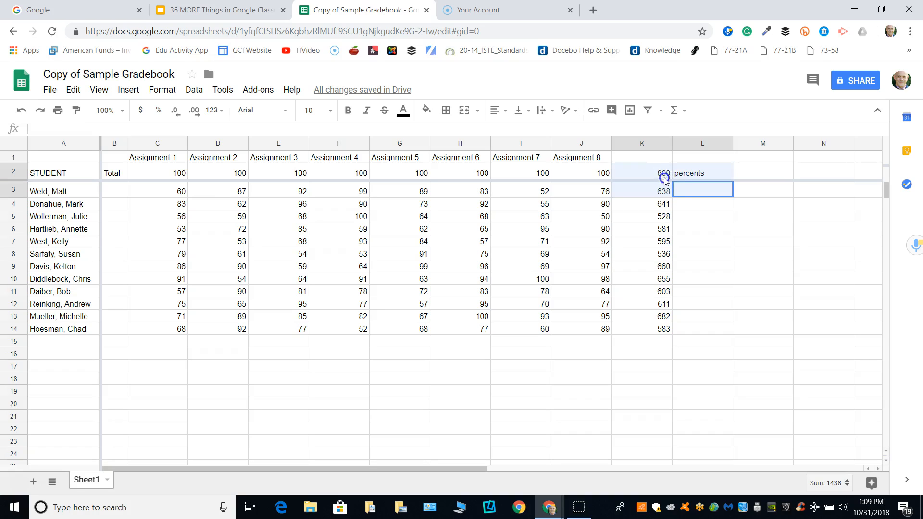
- Calculate the first student's share of the possible points in L3 with the formula =K3/800
click(686, 193)
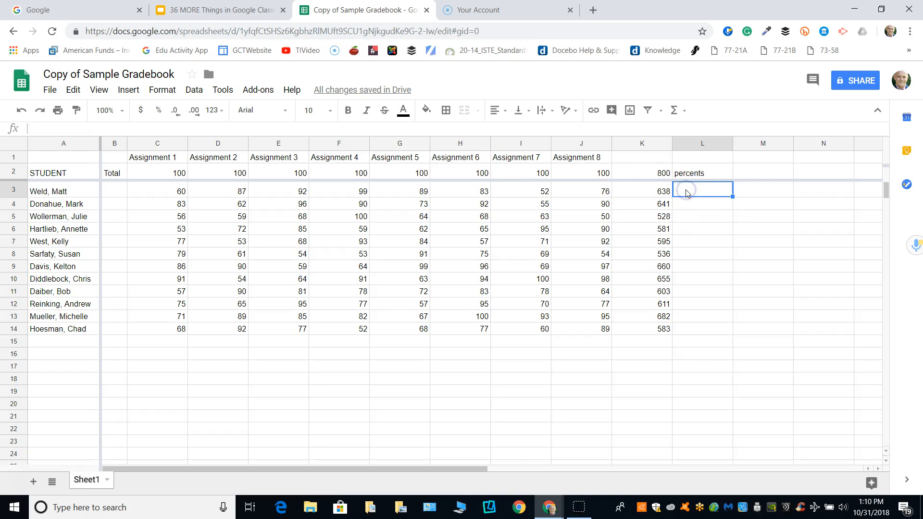
text(=)
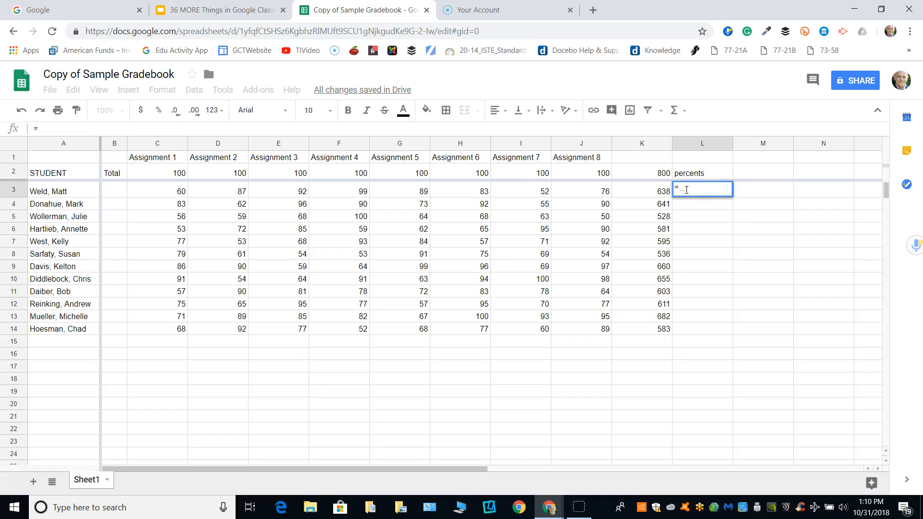
click(657, 191)
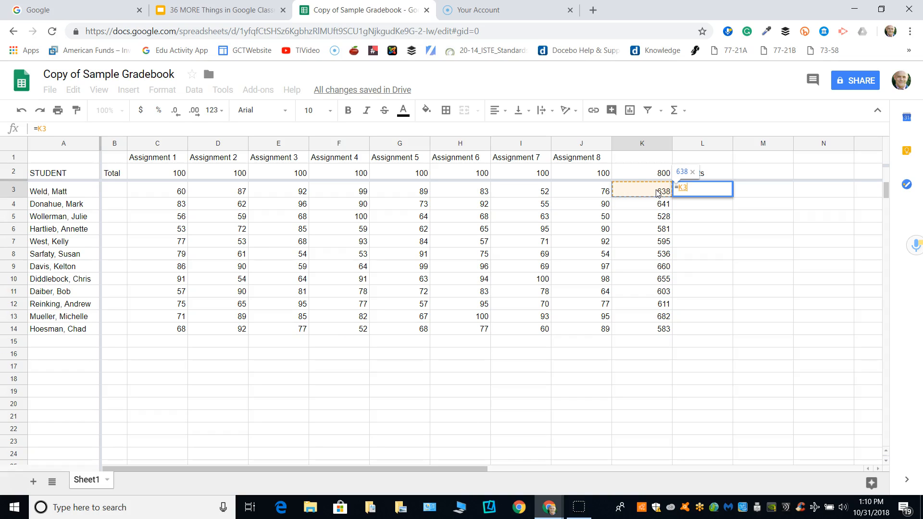
text(/)
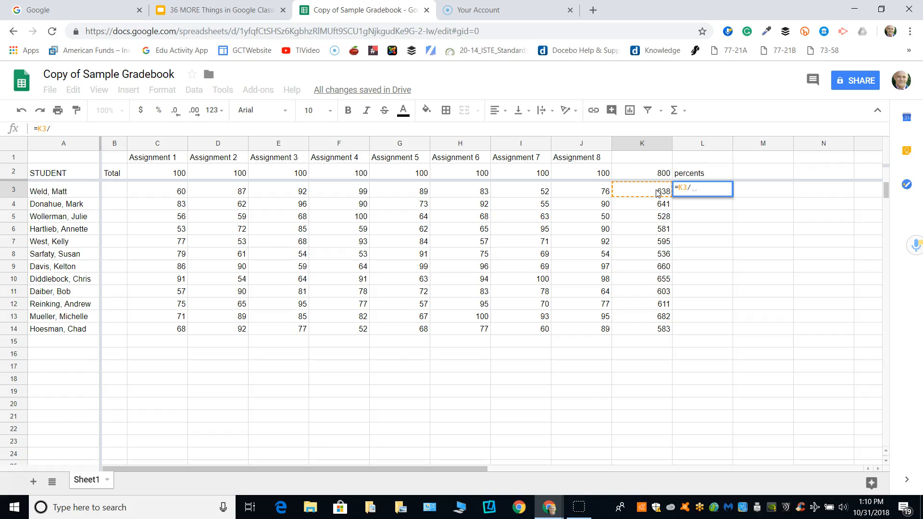
text(800)
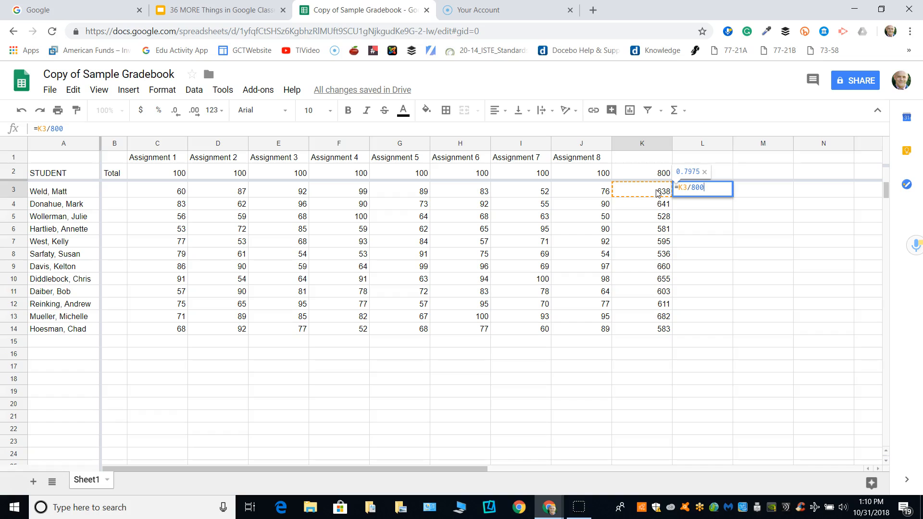
key(Return)
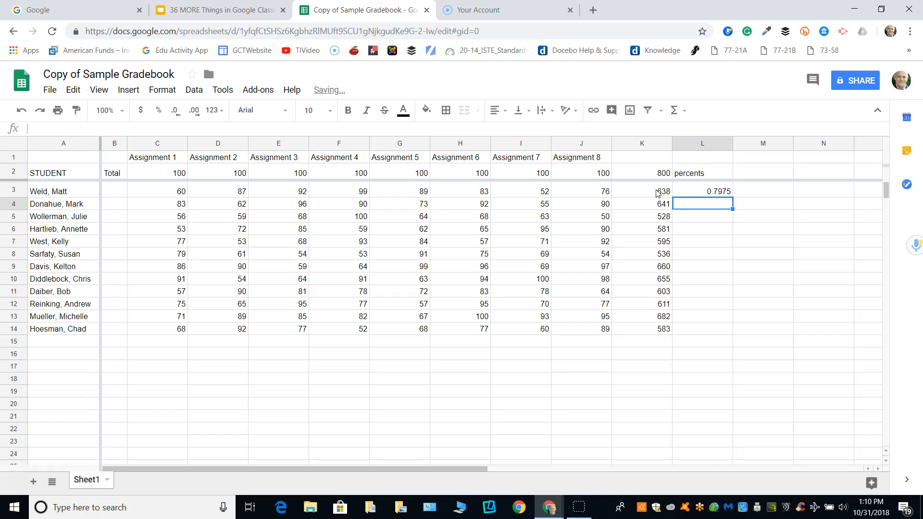
- Format L3 as a percentage with one decimal place and fill it down through L14
click(723, 191)
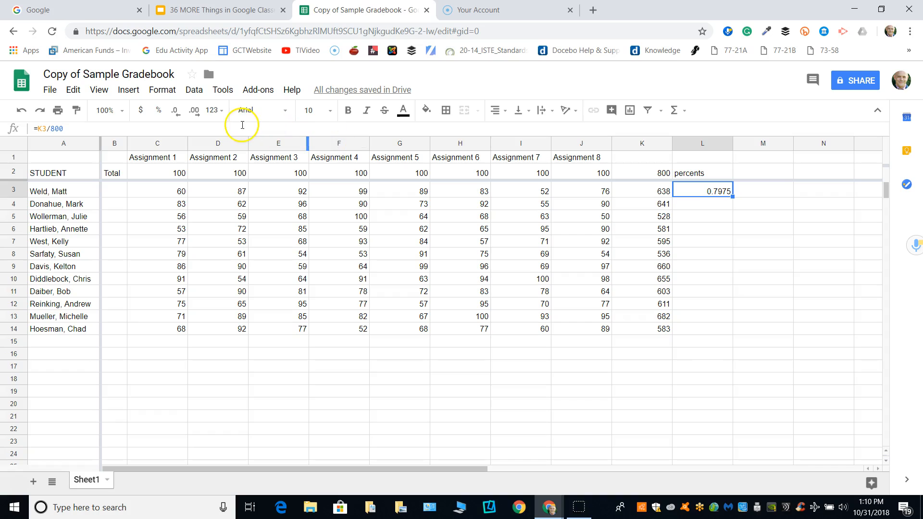
click(157, 111)
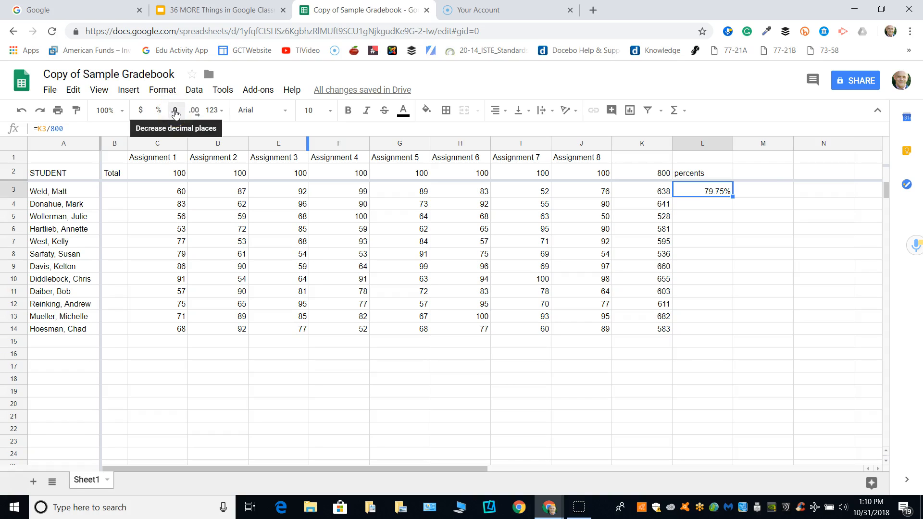
click(175, 112)
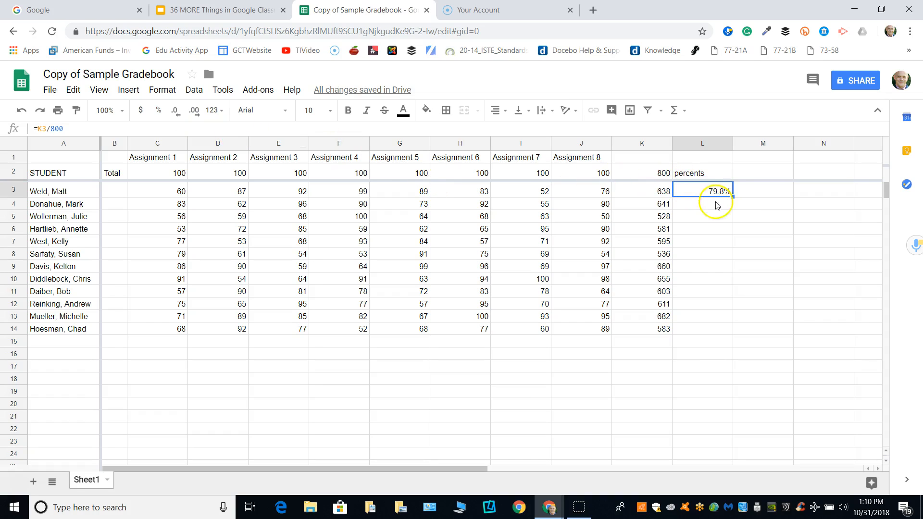
drag(732, 197, 721, 329)
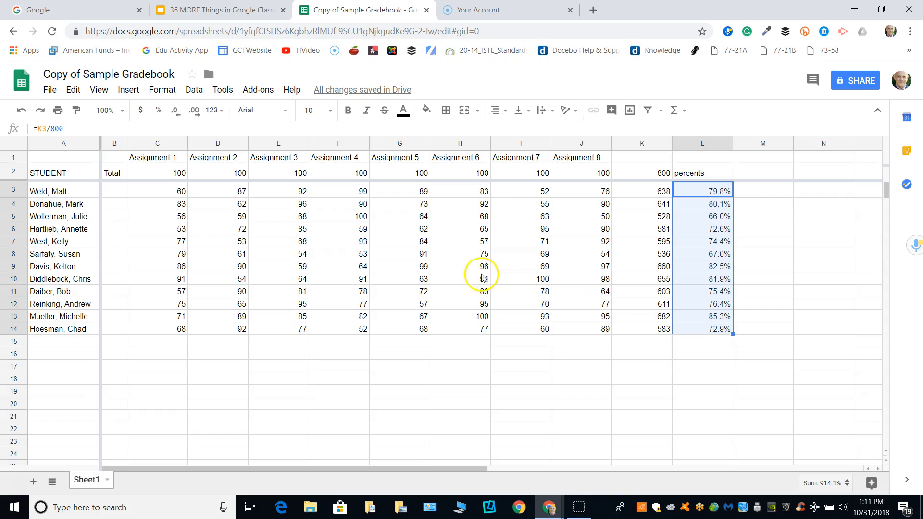
click(159, 193)
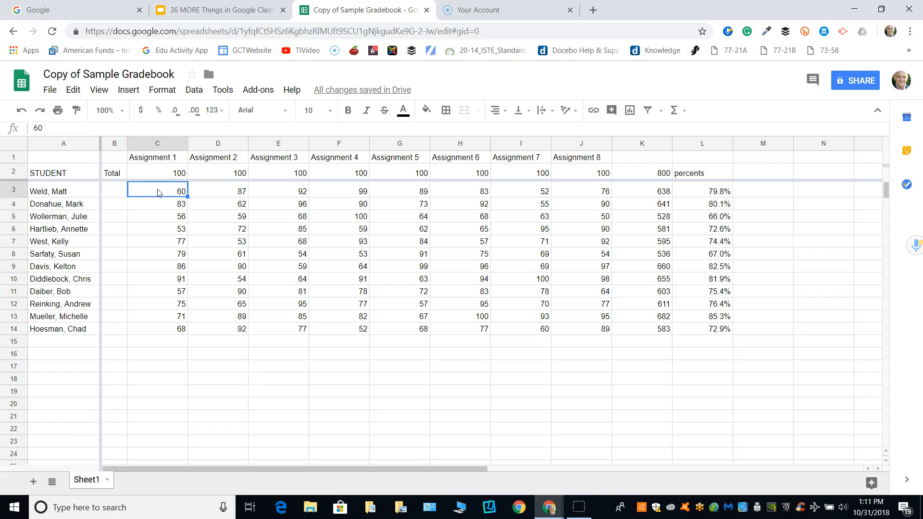
click(256, 90)
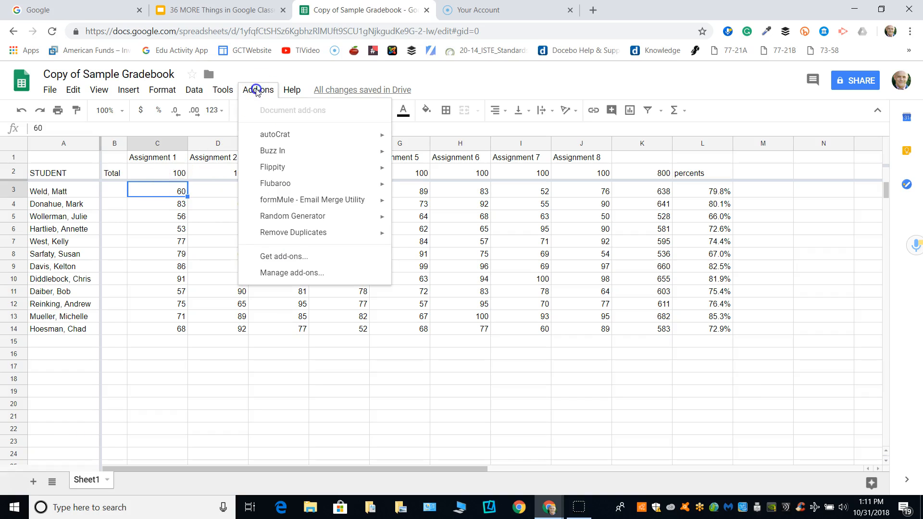
mouse_move(271, 217)
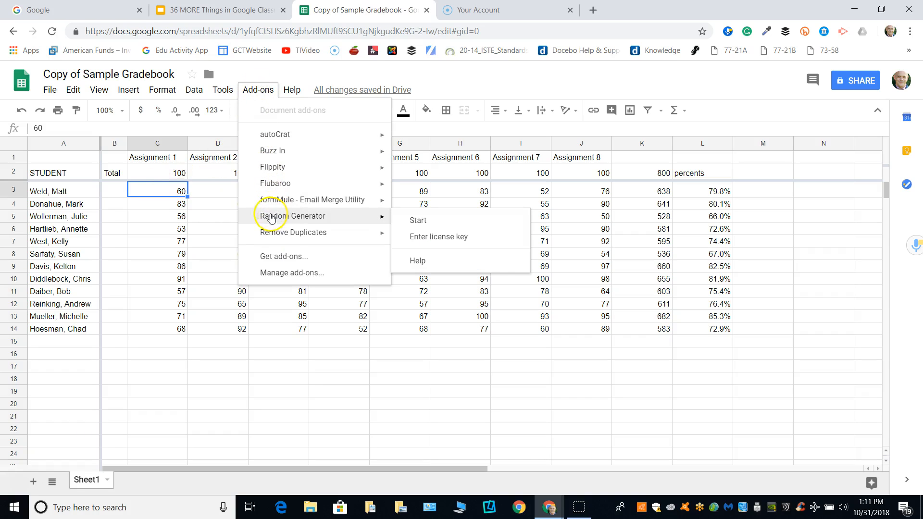
click(154, 193)
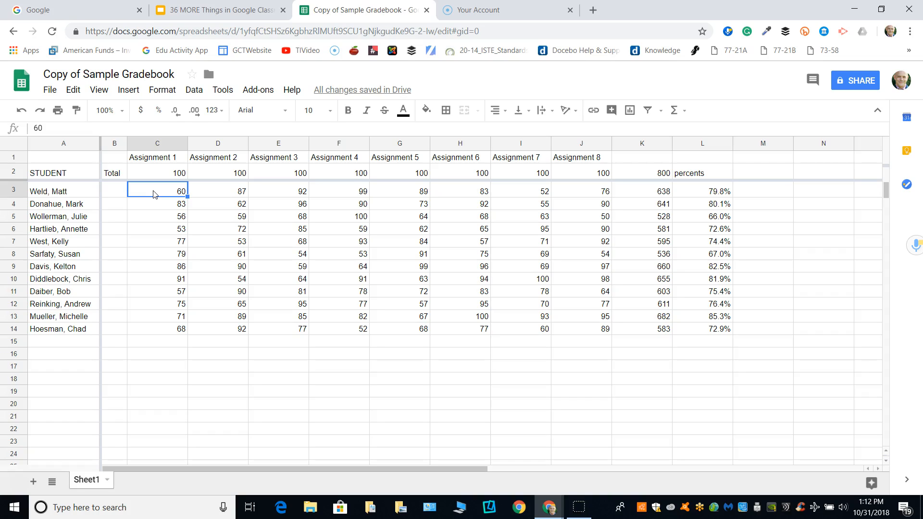
drag(154, 194, 589, 332)
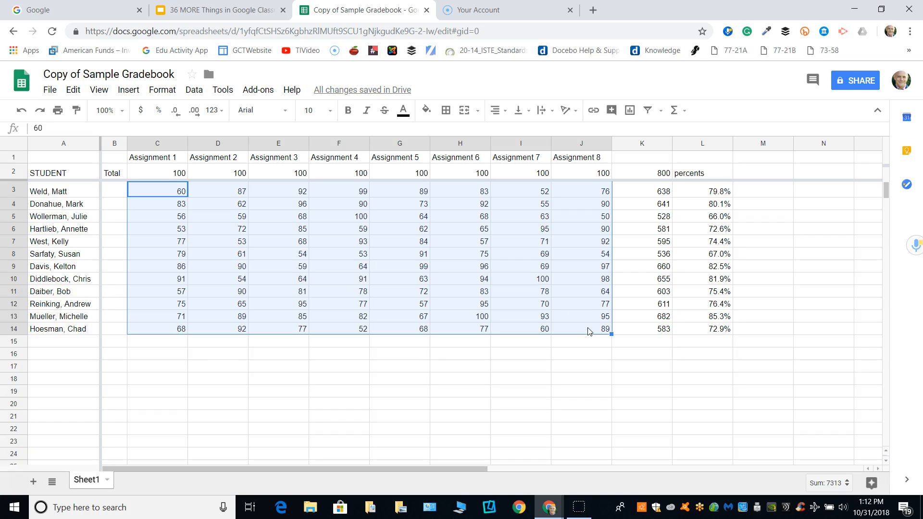
right_click(536, 279)
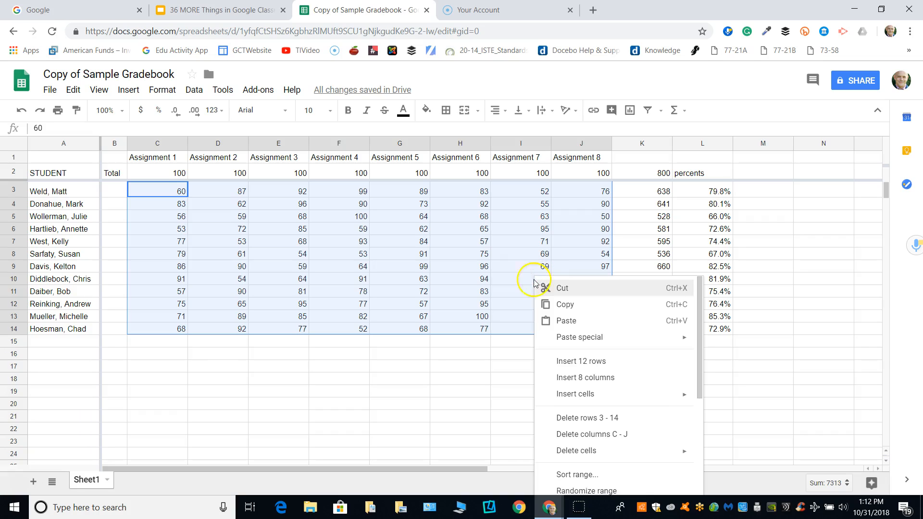
drag(537, 279, 339, 291)
- Start a conditional formatting rule for the assignment scores in C3:J14
drag(158, 191, 574, 332)
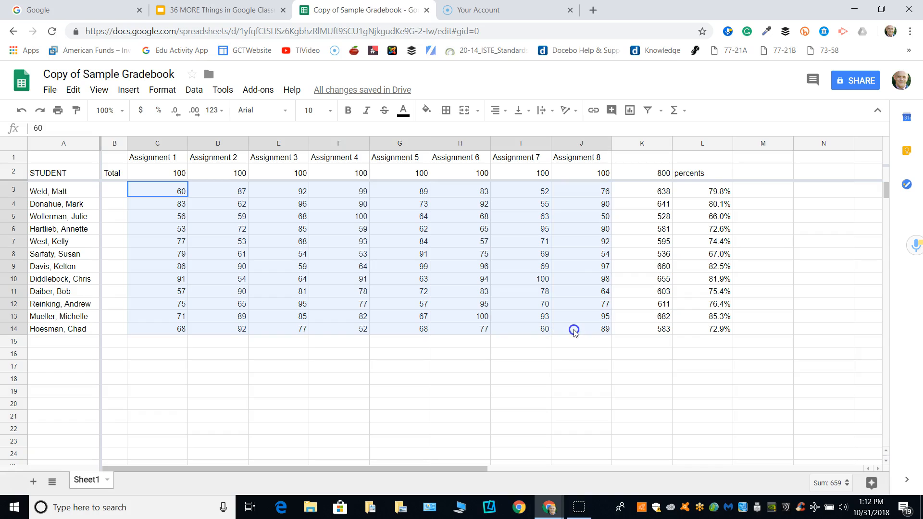
right_click(575, 330)
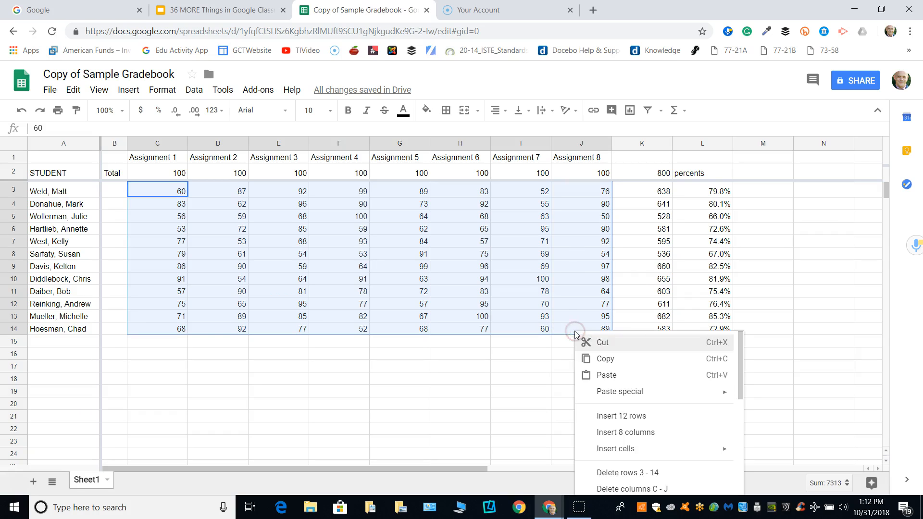
drag(741, 359, 739, 473)
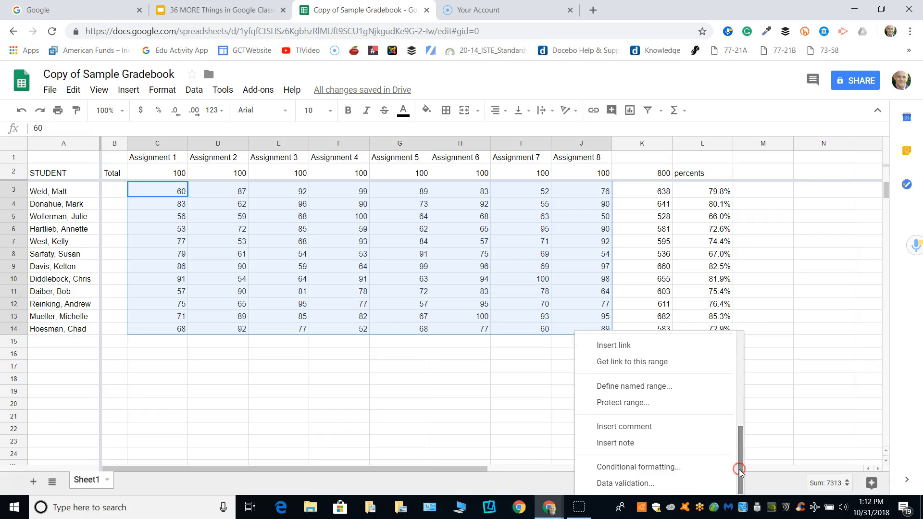
click(671, 467)
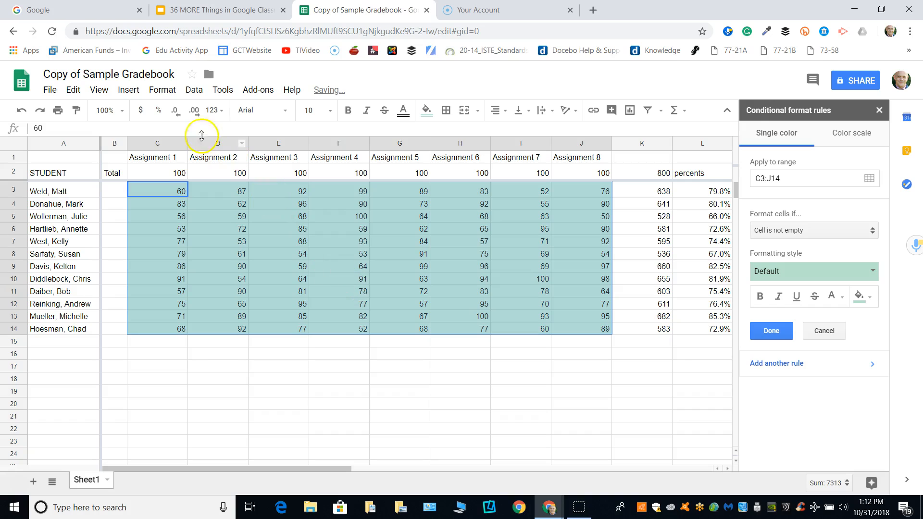
click(166, 91)
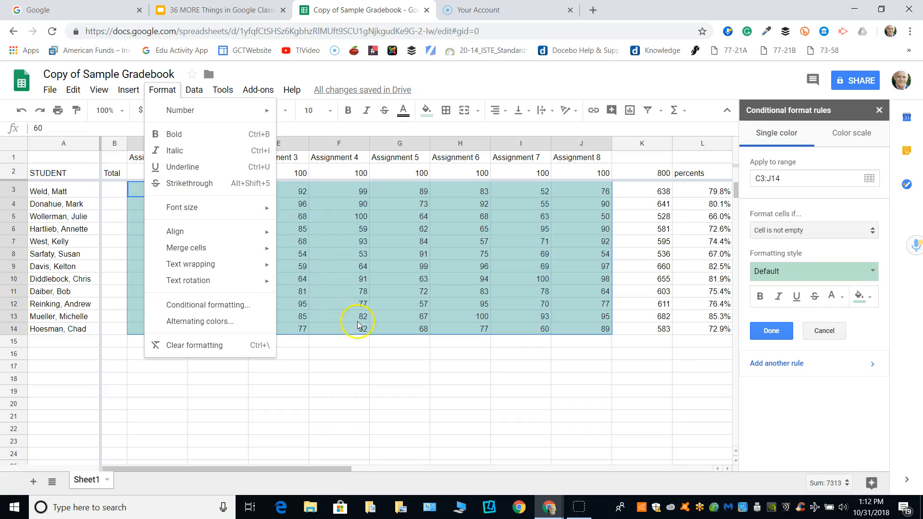
click(547, 316)
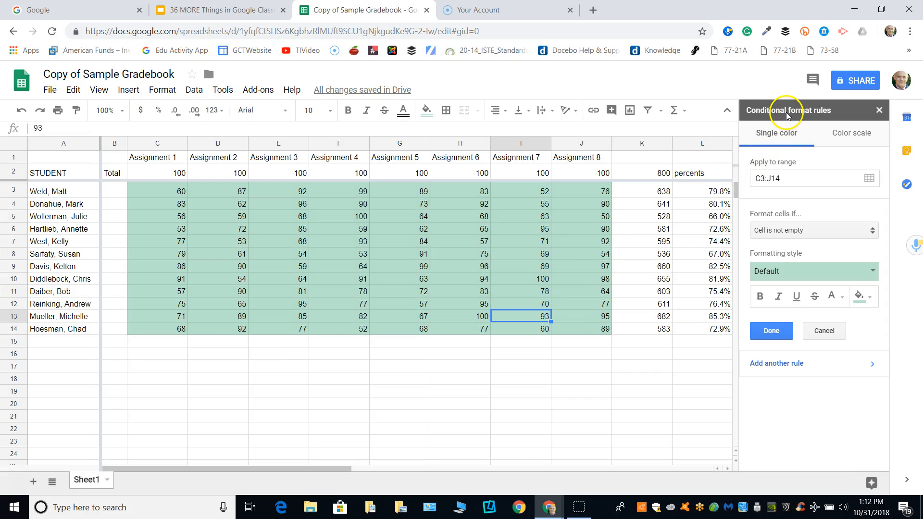
- Apply the preset red-white-green color scale to the scores in C3:J14, save the rule and close the conditional format rules
click(861, 140)
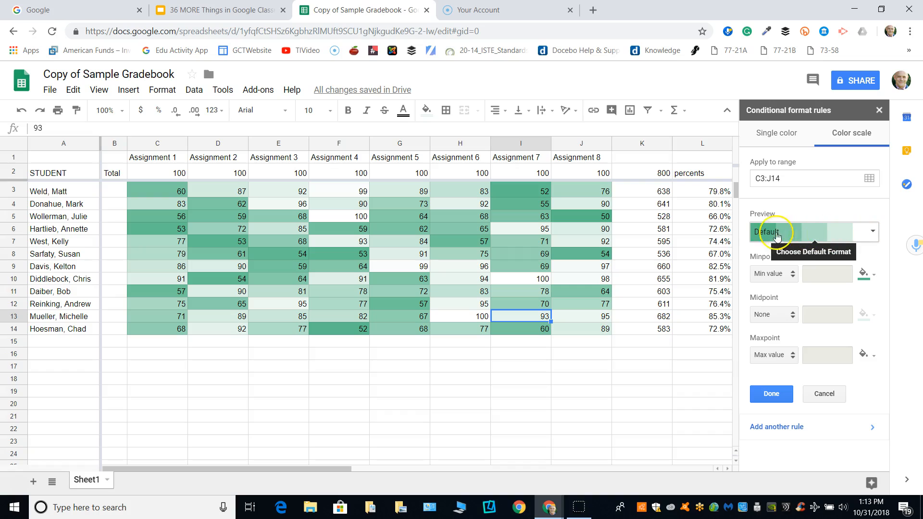
click(868, 234)
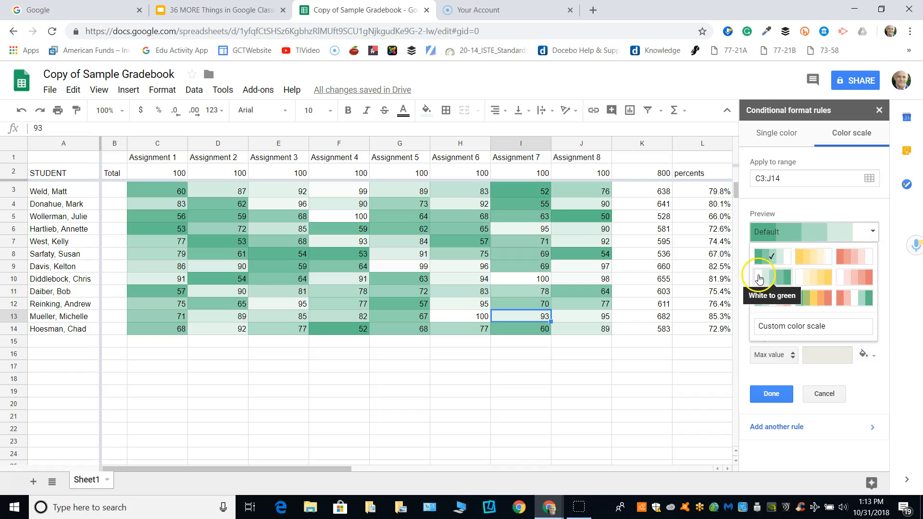
click(847, 300)
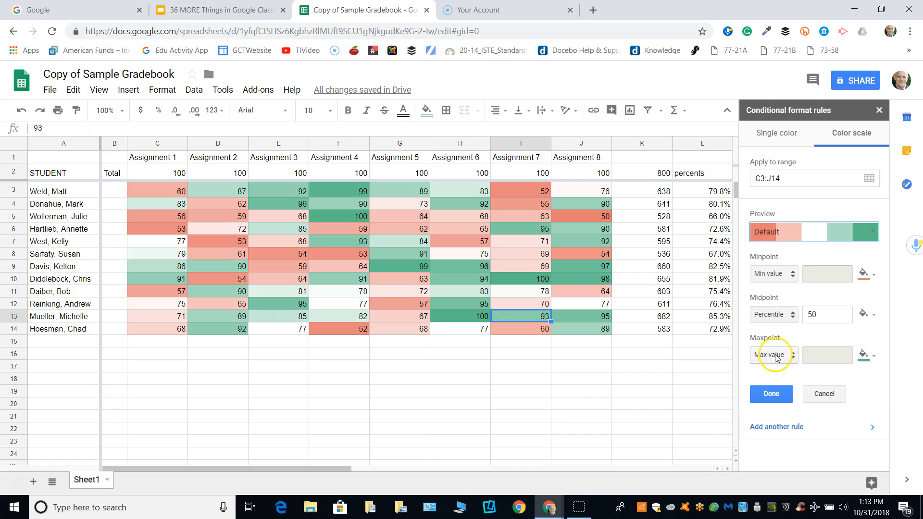
click(770, 395)
click(770, 395)
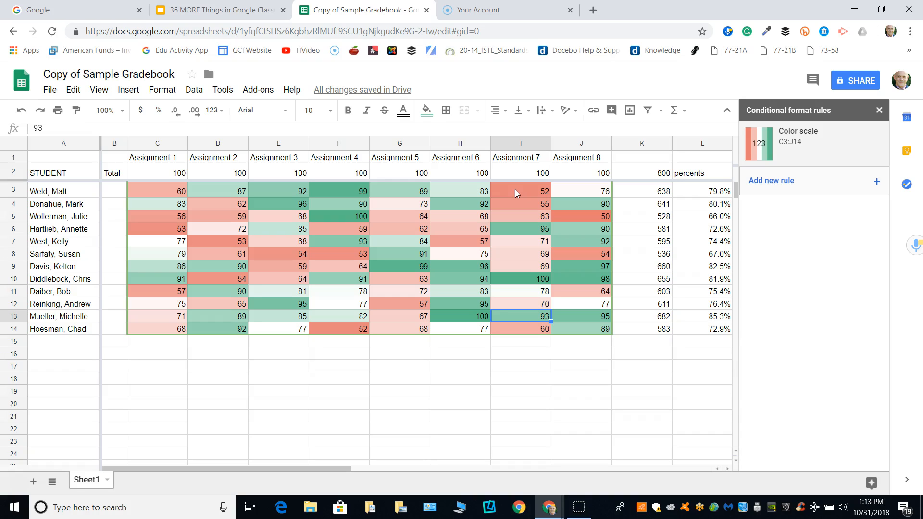
click(879, 110)
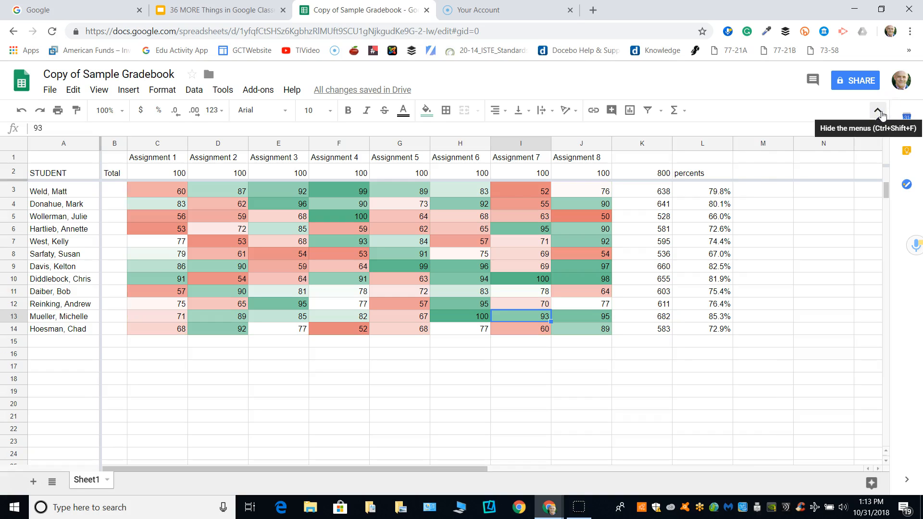